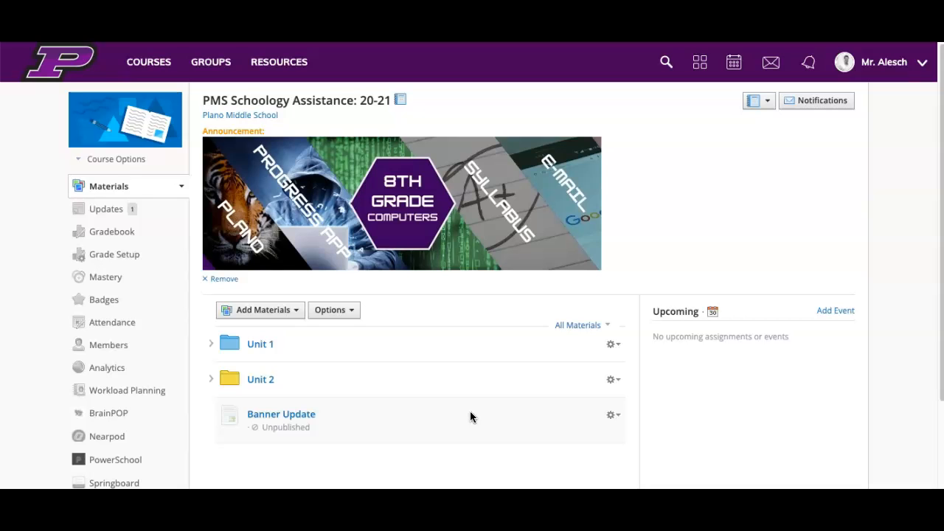
# Step: Expand the Unit 1 folder and start a new assignment directly below Sample Assignment 1 - Numeric Scale
pyautogui.click(210, 344)
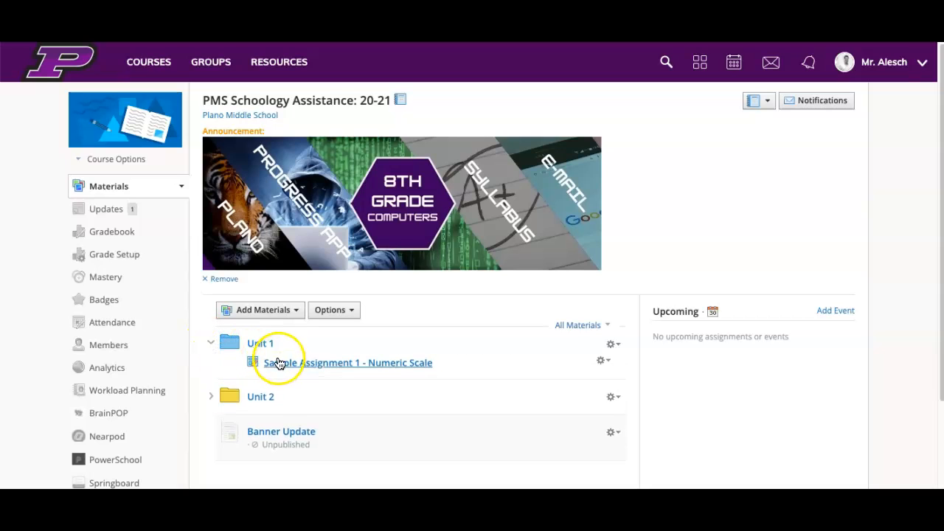
pyautogui.moveTo(287, 366); pyautogui.dragTo(300, 312)
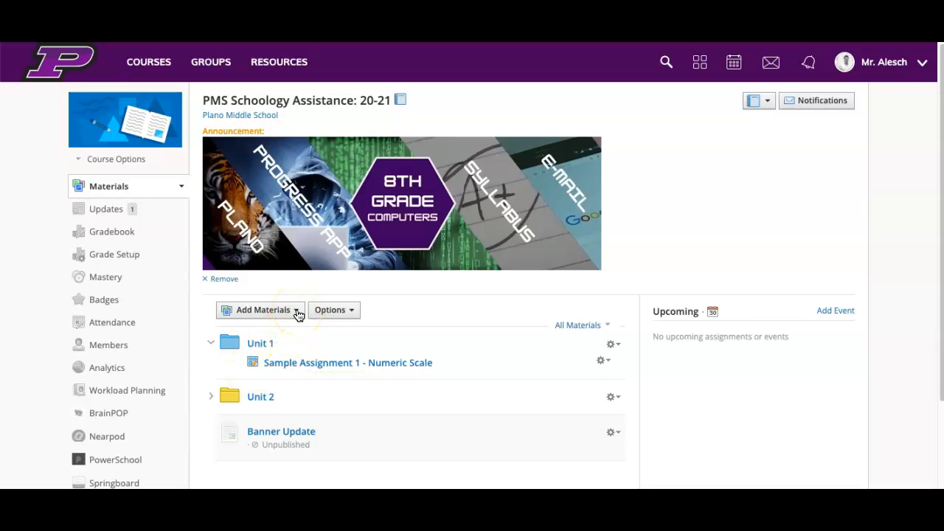
pyautogui.click(252, 373)
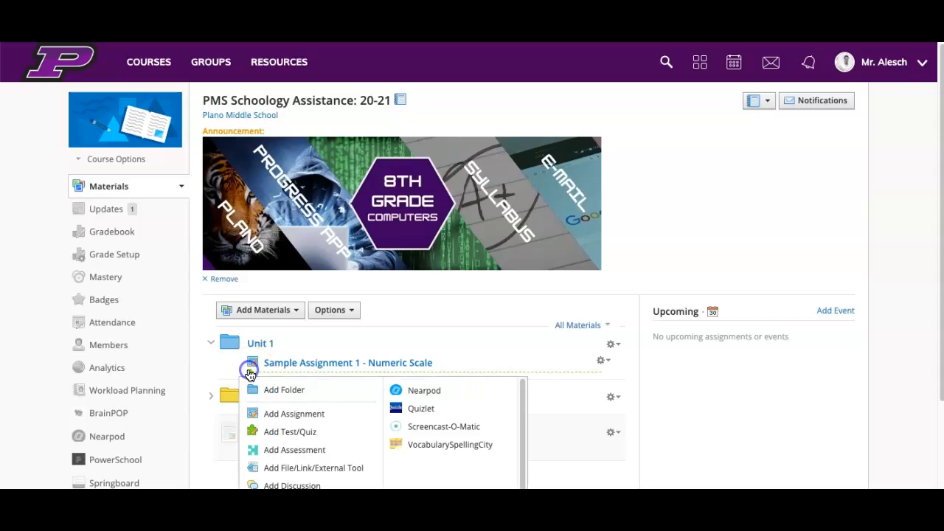
pyautogui.click(283, 418)
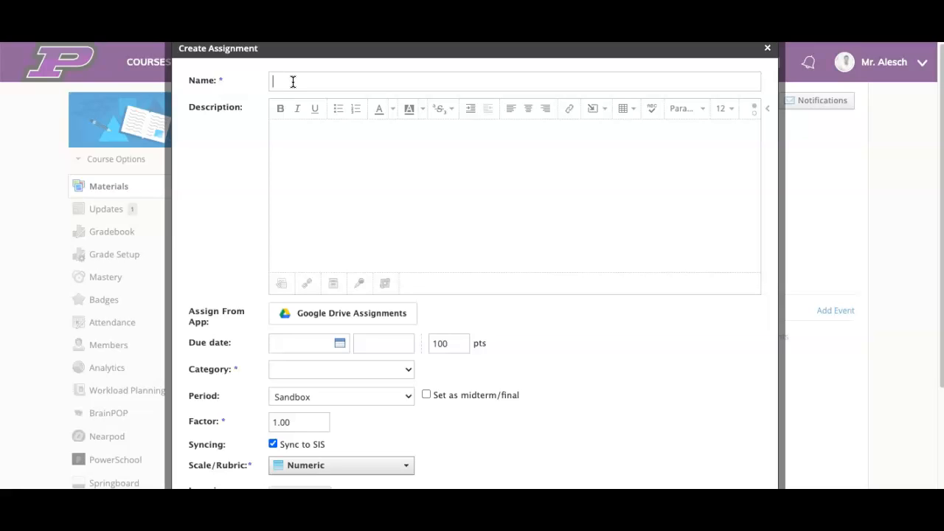
# Step: Name the new assignment "Unit 1 Research Paper"
pyautogui.write('Unit')
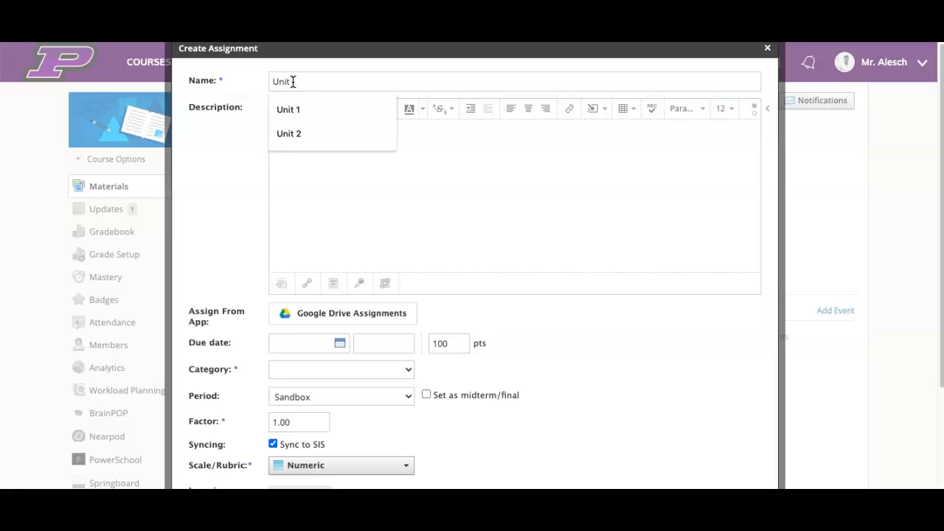
pyautogui.write(' Research Paper')
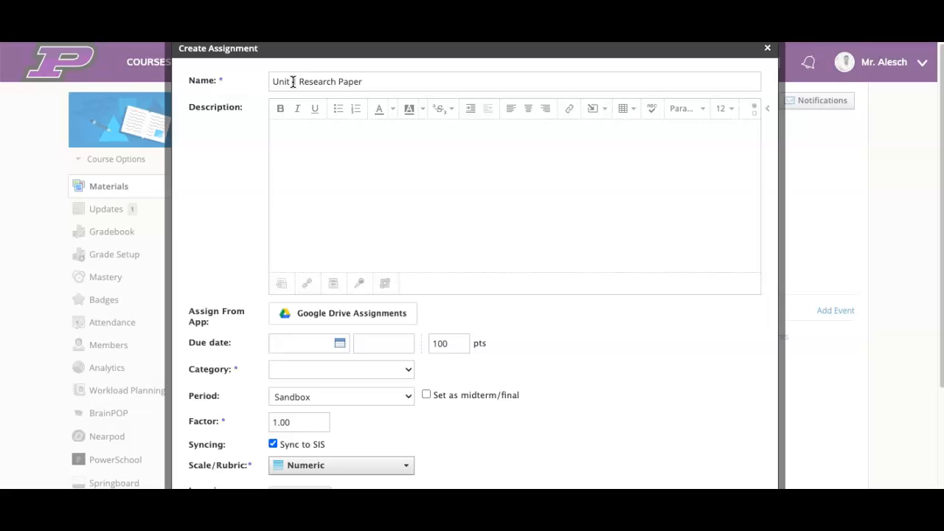
# Step: Examine the content types that can be inserted into the assignment's description
pyautogui.click(286, 127)
pyautogui.click(607, 112)
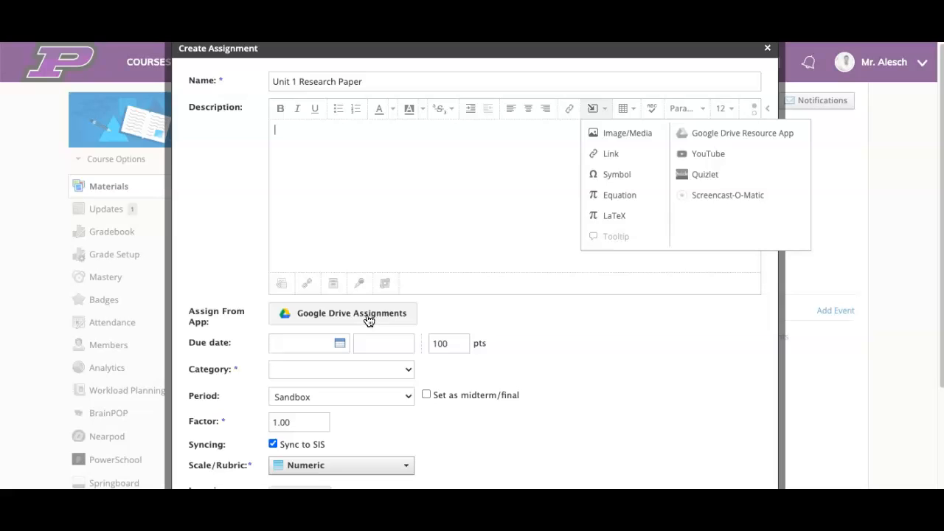
pyautogui.click(370, 213)
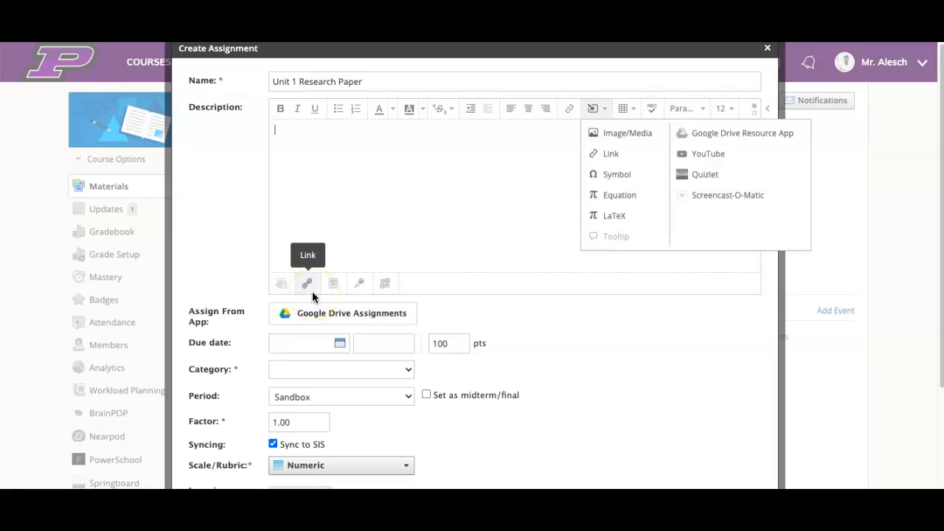
pyautogui.click(345, 230)
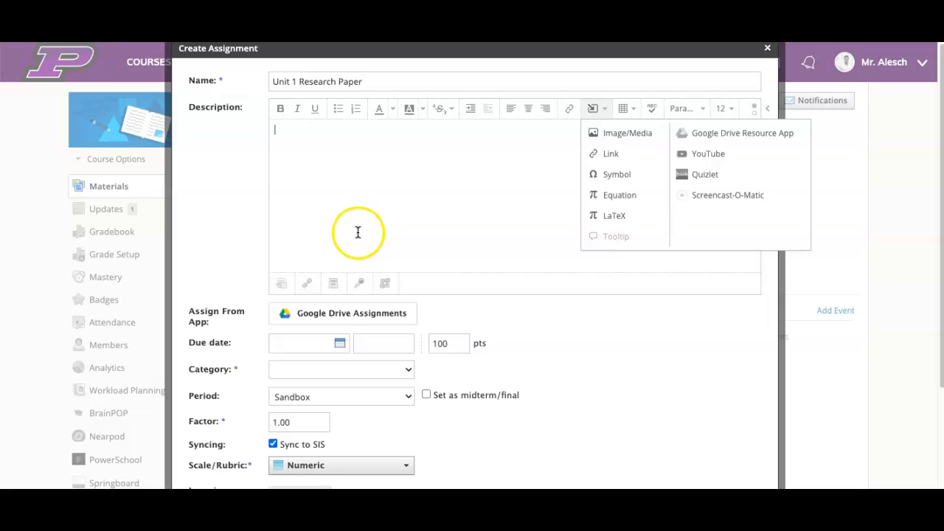
# Step: Set the assignment's due date to September 1, 2020
pyautogui.scroll(-3, 476, 258)
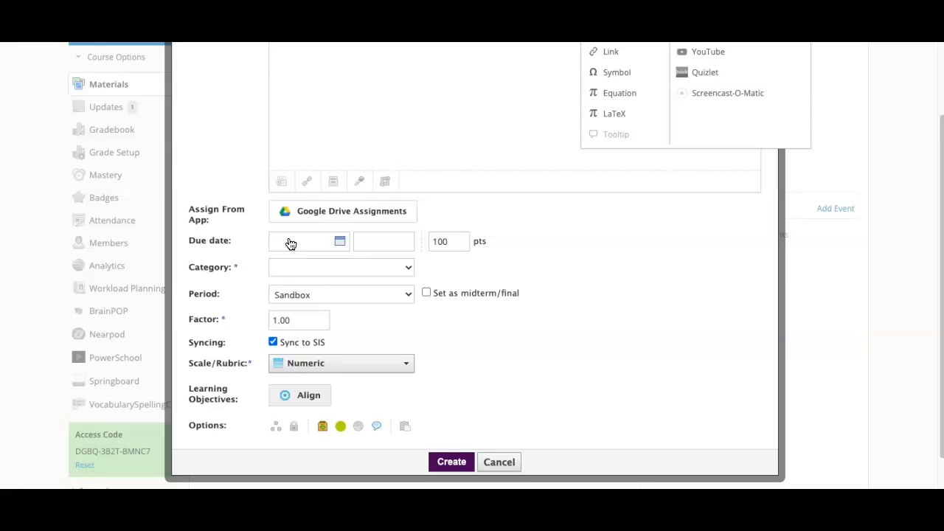
pyautogui.click(291, 244)
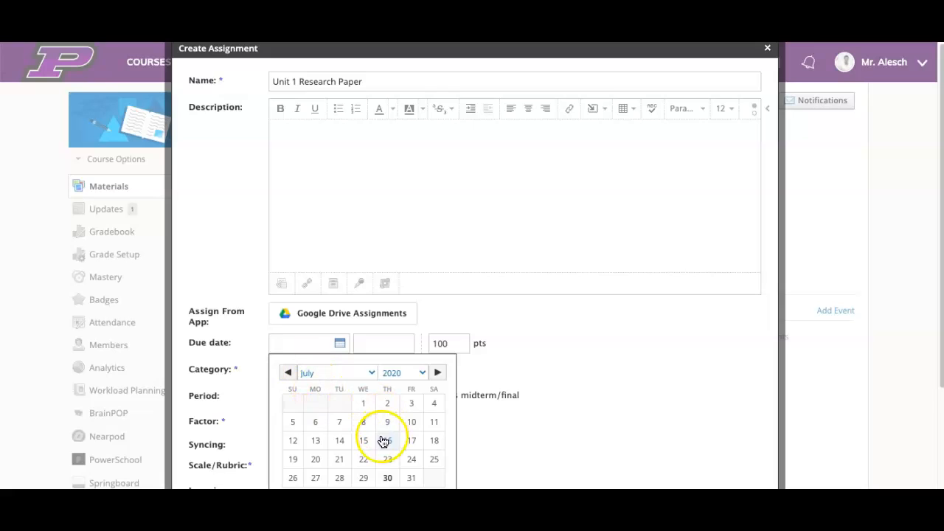
pyautogui.click(437, 351)
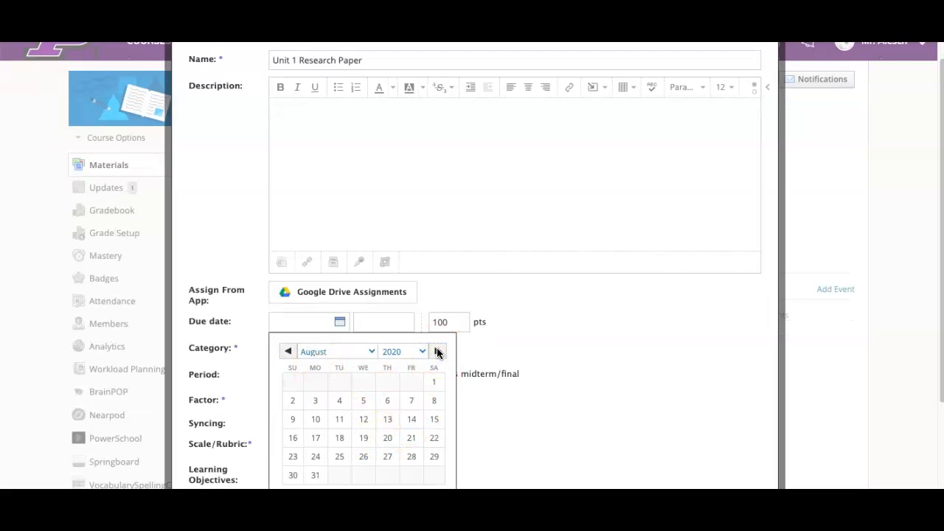
pyautogui.click(438, 351)
pyautogui.click(340, 382)
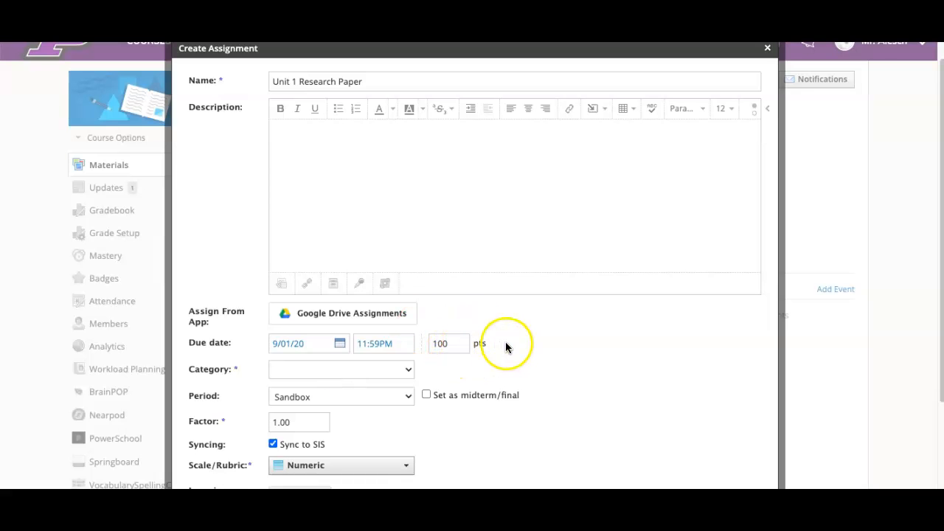
# Step: Assign the research paper to the Summative grading category
pyautogui.scroll(-1, 505, 347)
pyautogui.scroll(-2, 549, 314)
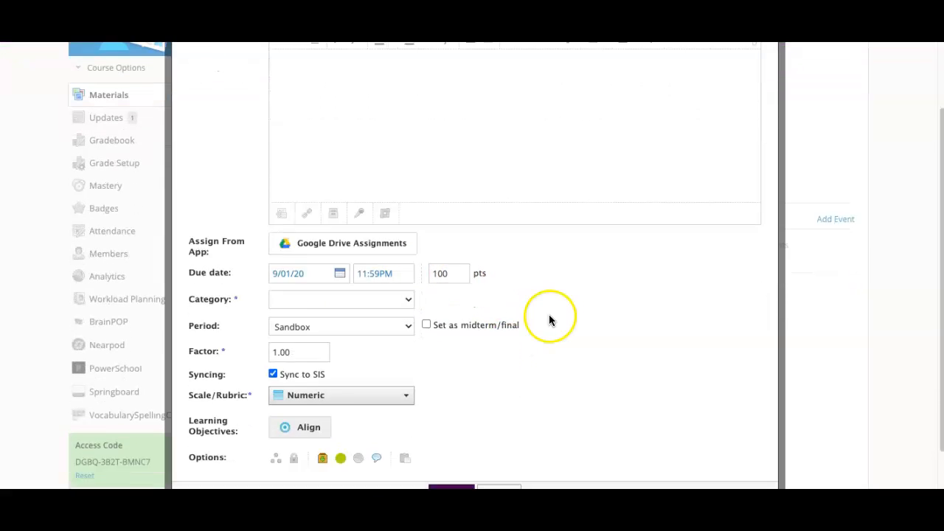
pyautogui.click(405, 259)
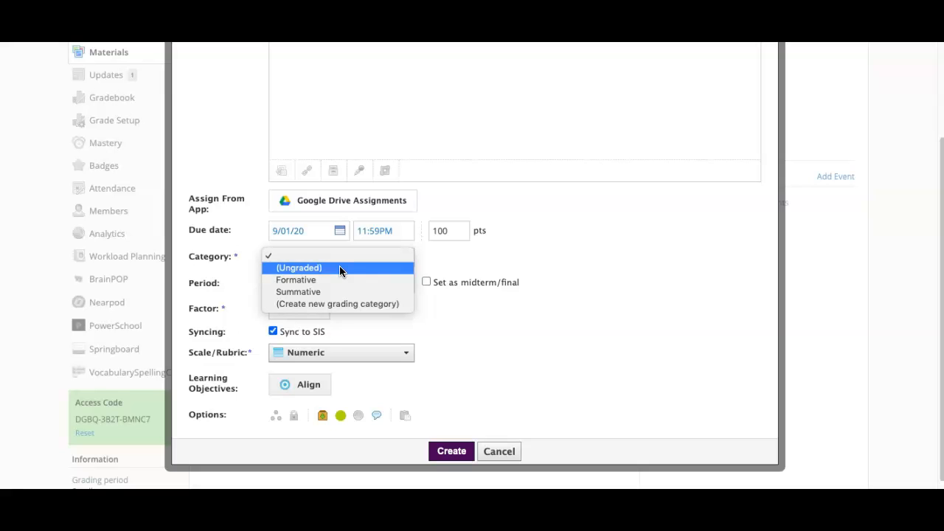
pyautogui.click(316, 283)
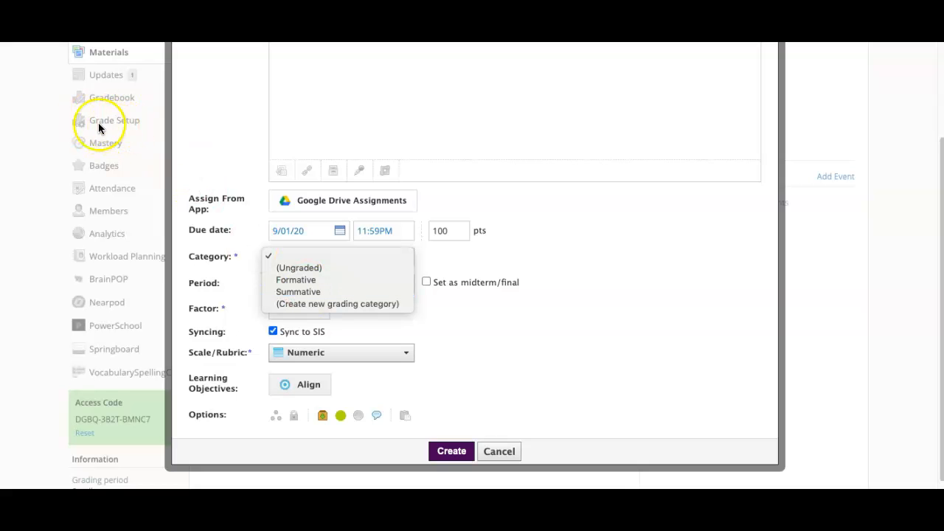
pyautogui.click(303, 291)
pyautogui.scroll(-2, 607, 363)
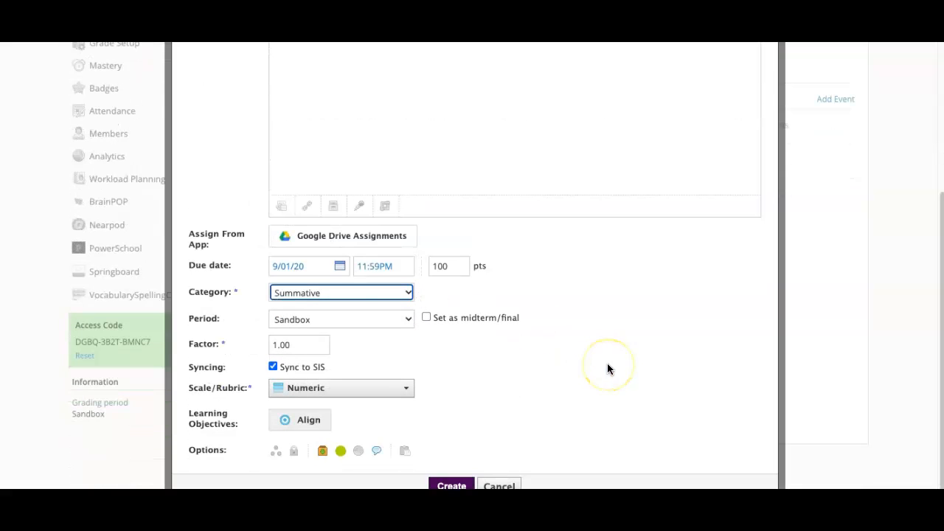
# Step: Keep Sandbox as the grading period and turn off syncing the assignment to the SIS
pyautogui.click(402, 318)
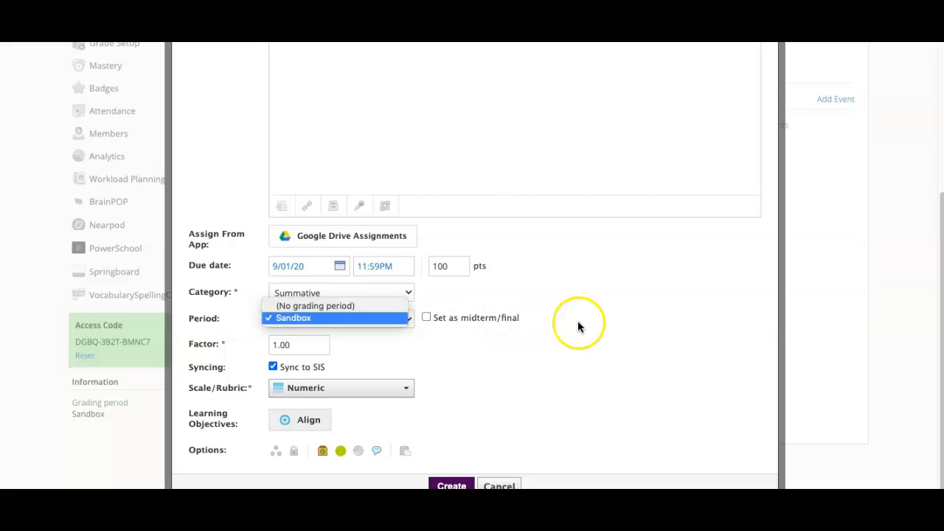
pyautogui.click(596, 325)
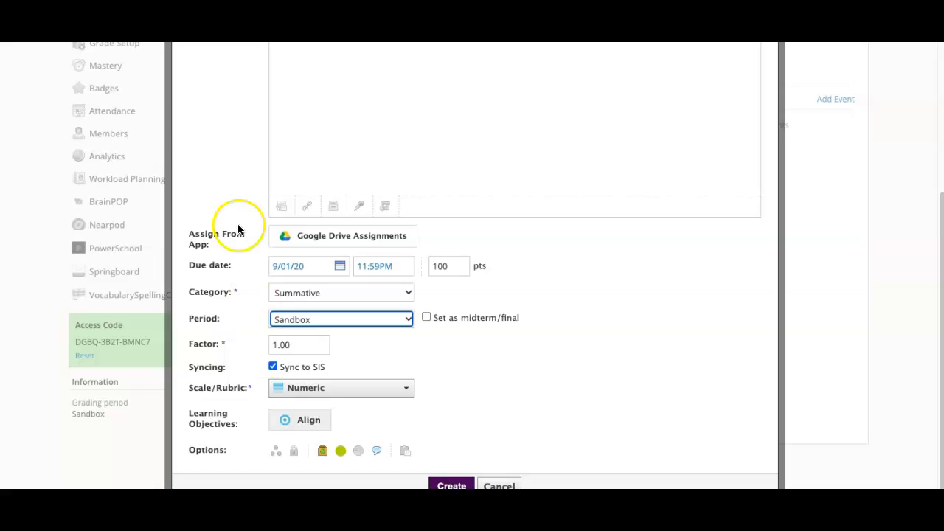
pyautogui.scroll(1, 147, 177)
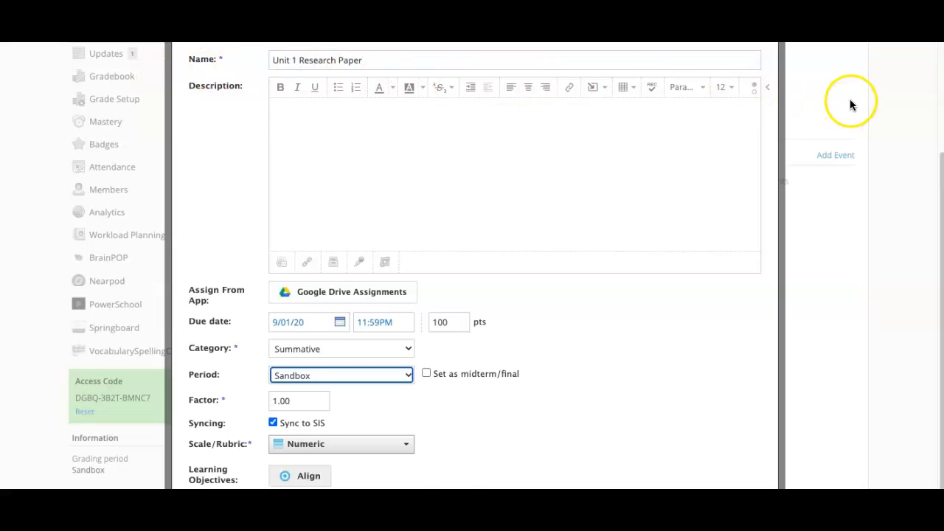
pyautogui.scroll(-1, 718, 244)
pyautogui.click(272, 366)
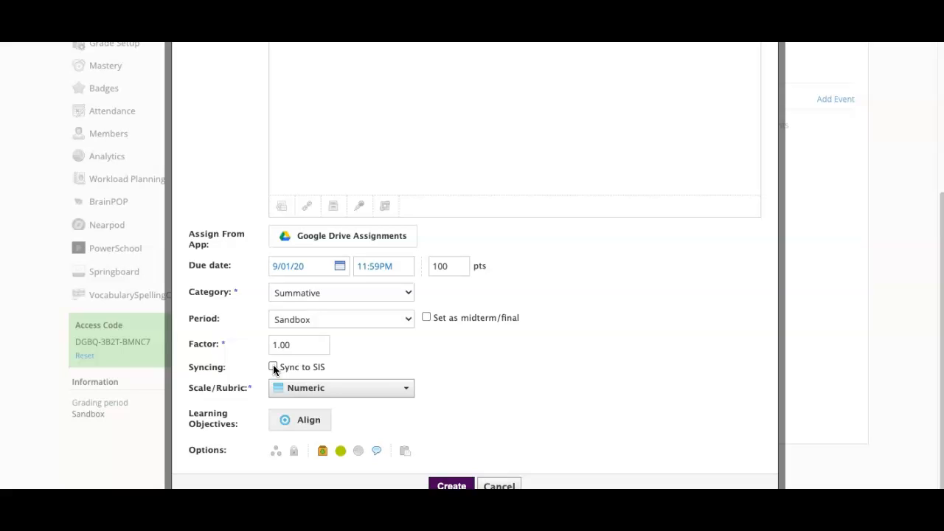
# Step: Choose Custom Scale Rubric as the assignment's scale/rubric
pyautogui.click(406, 390)
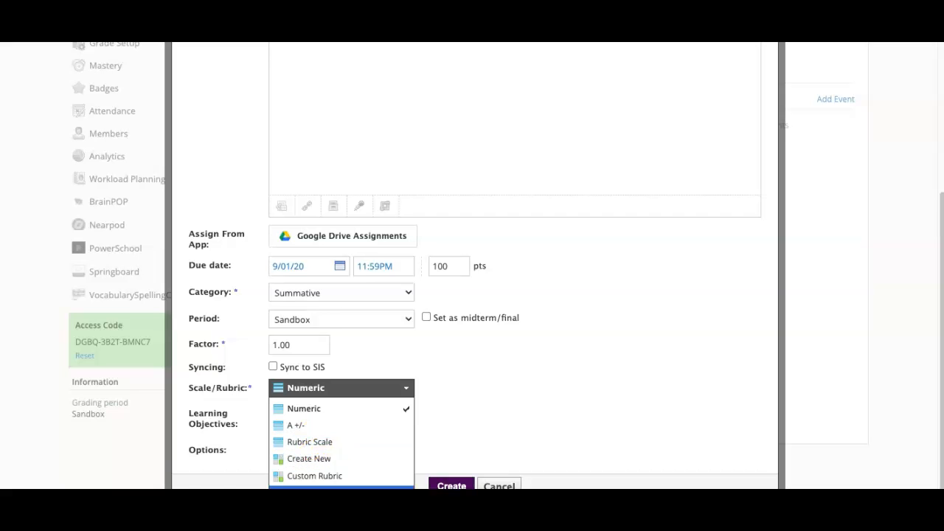
pyautogui.click(368, 487)
pyautogui.scroll(-2, 530, 377)
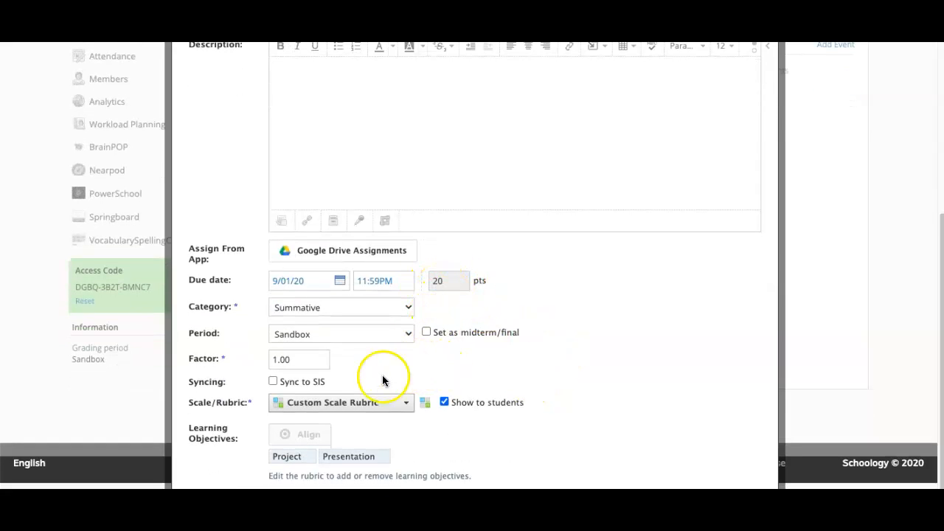
pyautogui.scroll(-1, 523, 357)
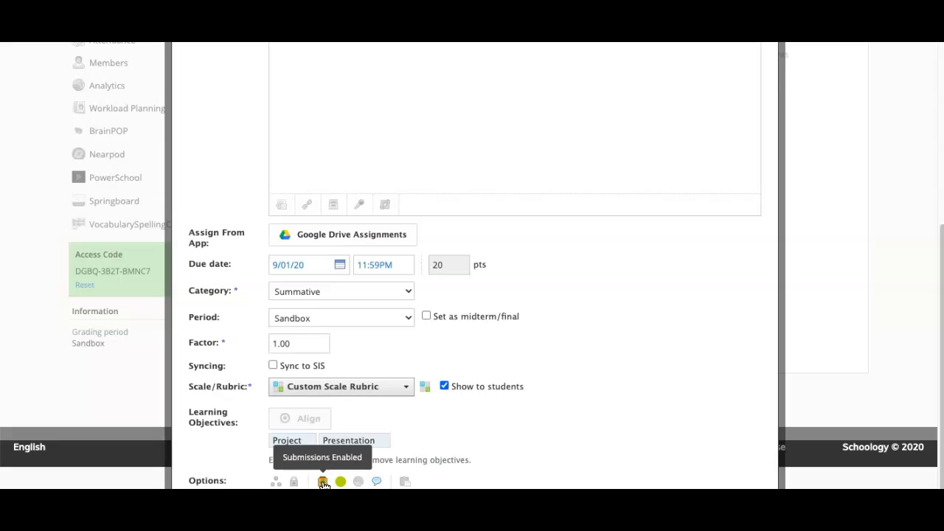
# Step: Go through the assignment's extra options, including comments, and create the assignment in Unit 1
pyautogui.click(358, 481)
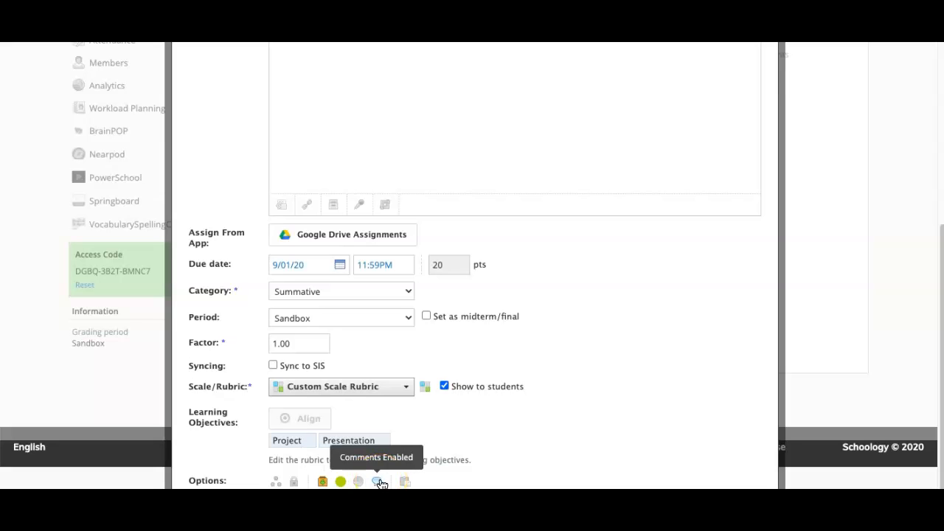
pyautogui.click(375, 481)
pyautogui.click(378, 483)
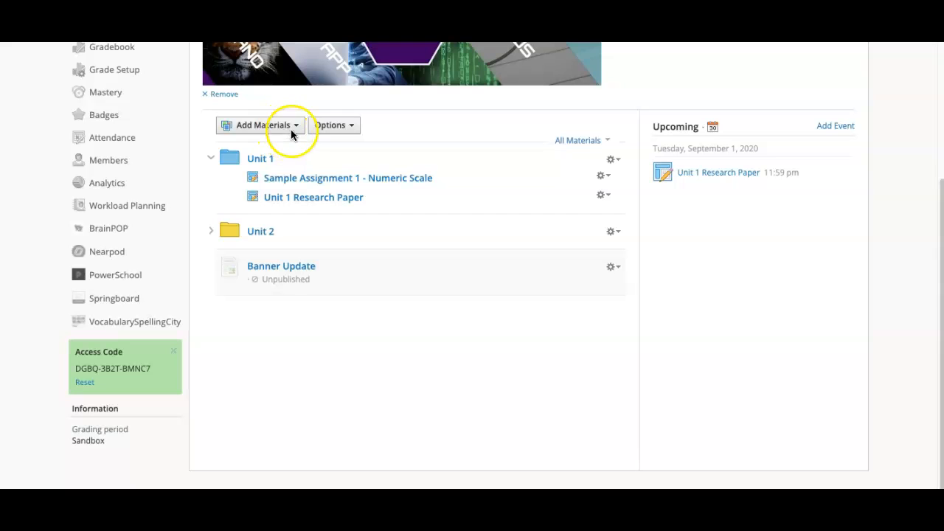
# Step: Open the list of management actions for the Unit 1 Research Paper assignment
pyautogui.click(302, 197)
pyautogui.moveTo(293, 199); pyautogui.dragTo(313, 205)
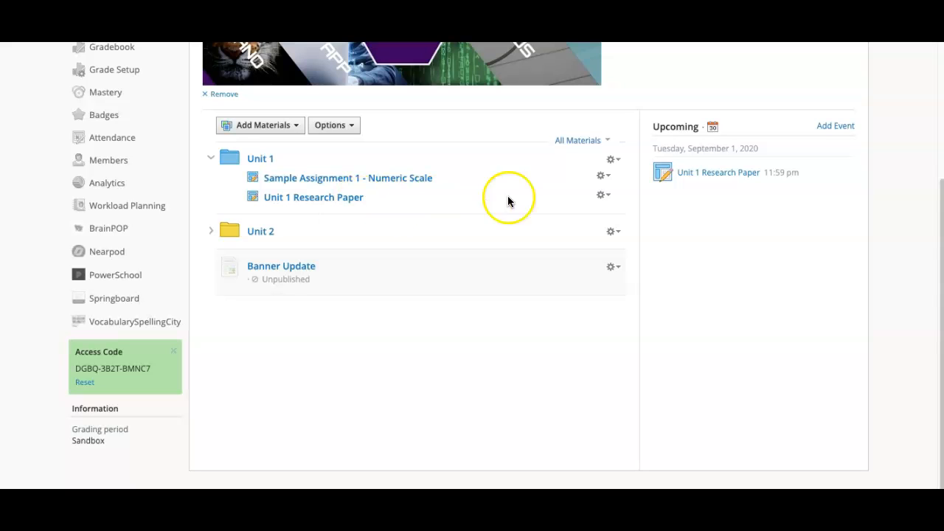
pyautogui.click(601, 196)
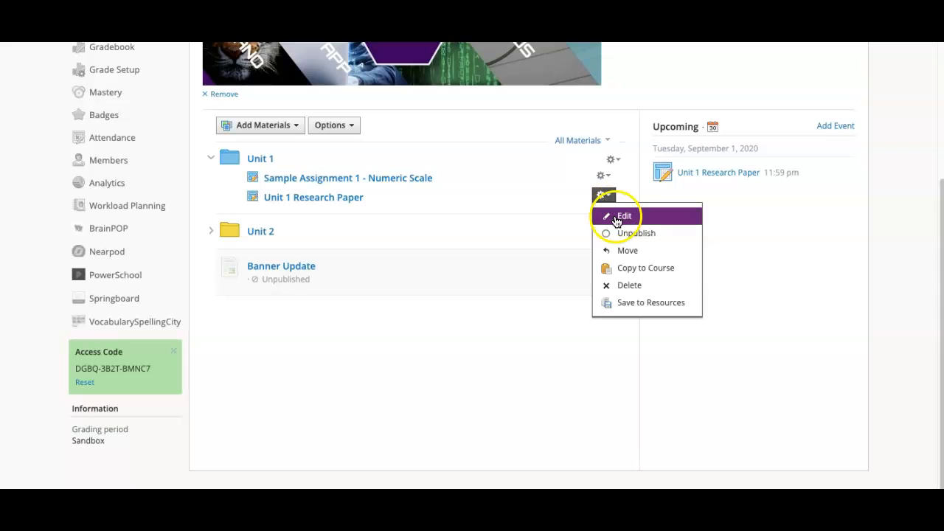